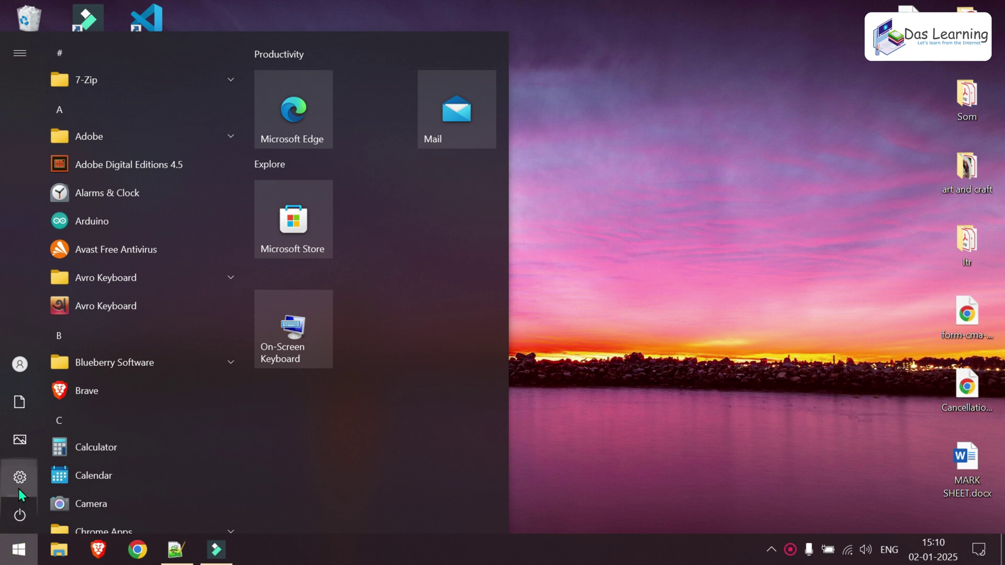
Bring up the Start menu with its installed apps list and tile groups.
mouse_move(17, 489)
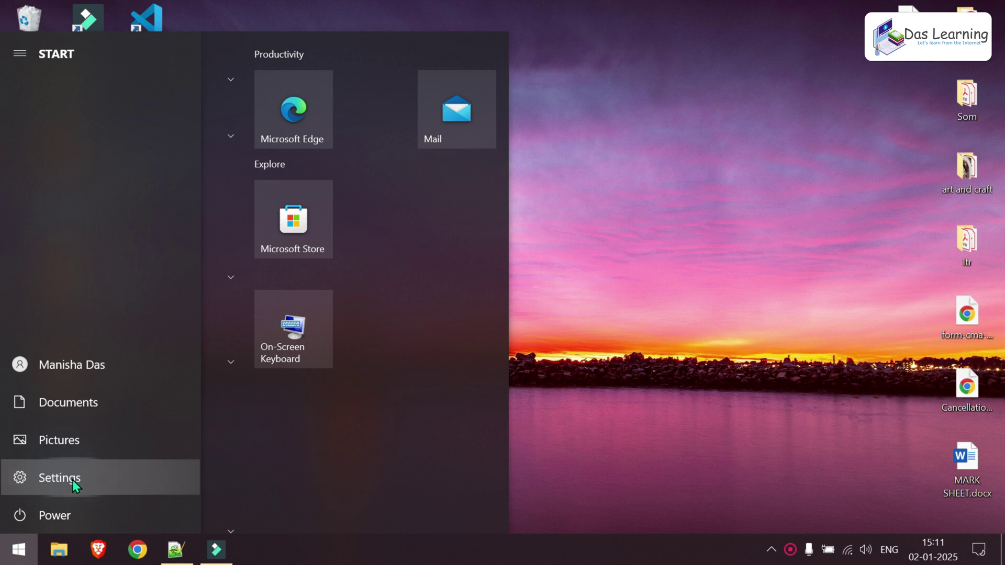
Open Settings, search 'proj' and go to the Projecting to this PC page.
left_click(29, 479)
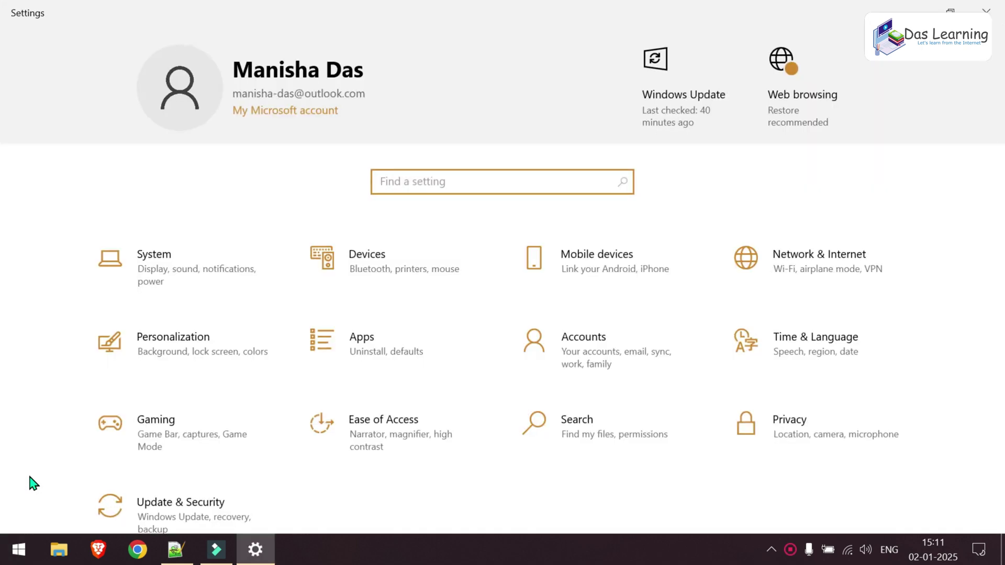
left_click(425, 178)
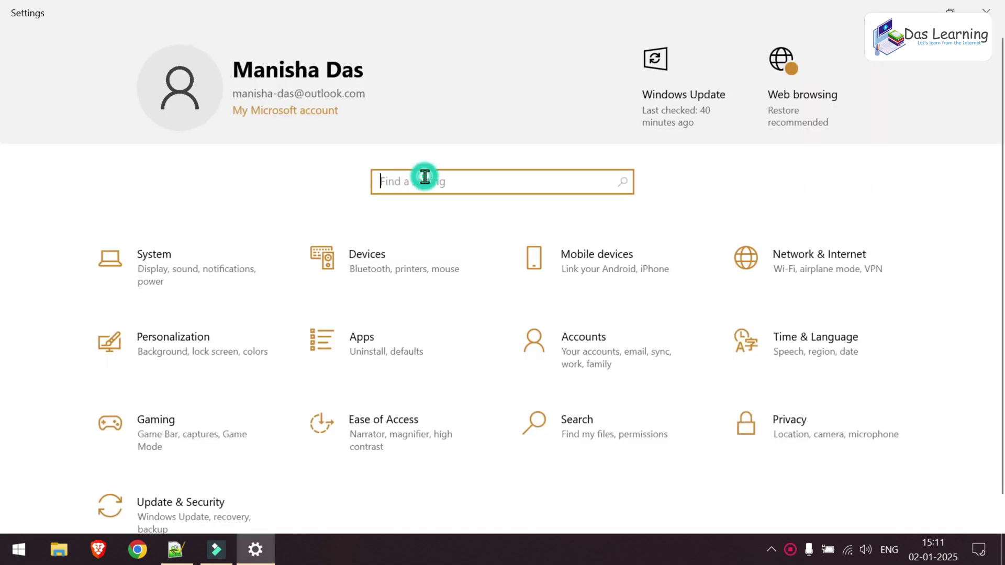
type("pro")
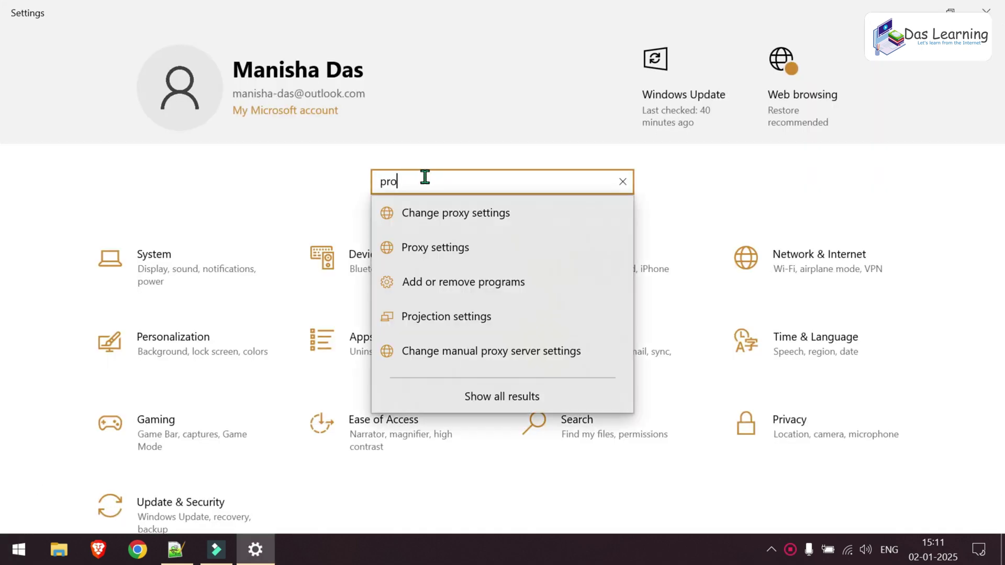
type("j")
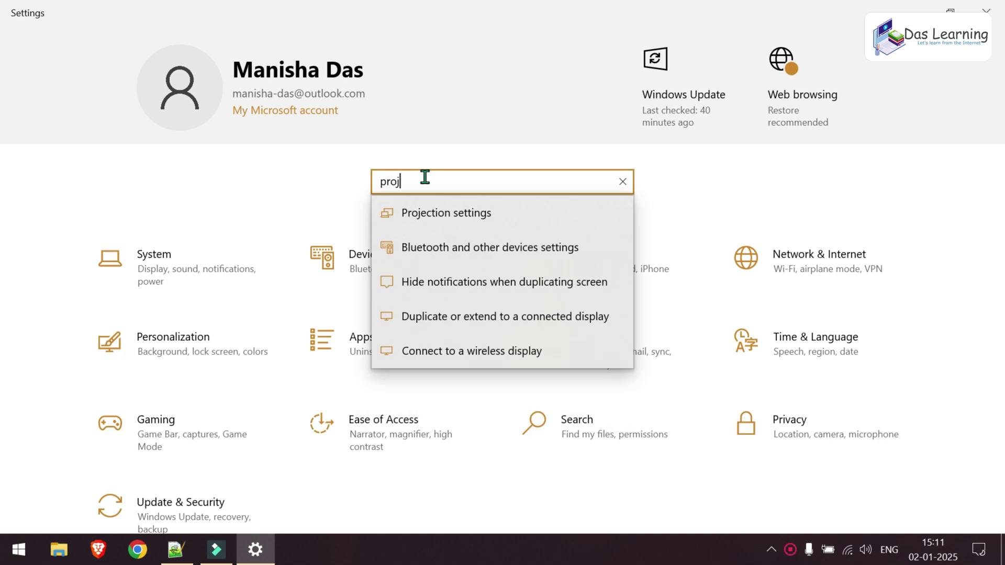
left_click(456, 221)
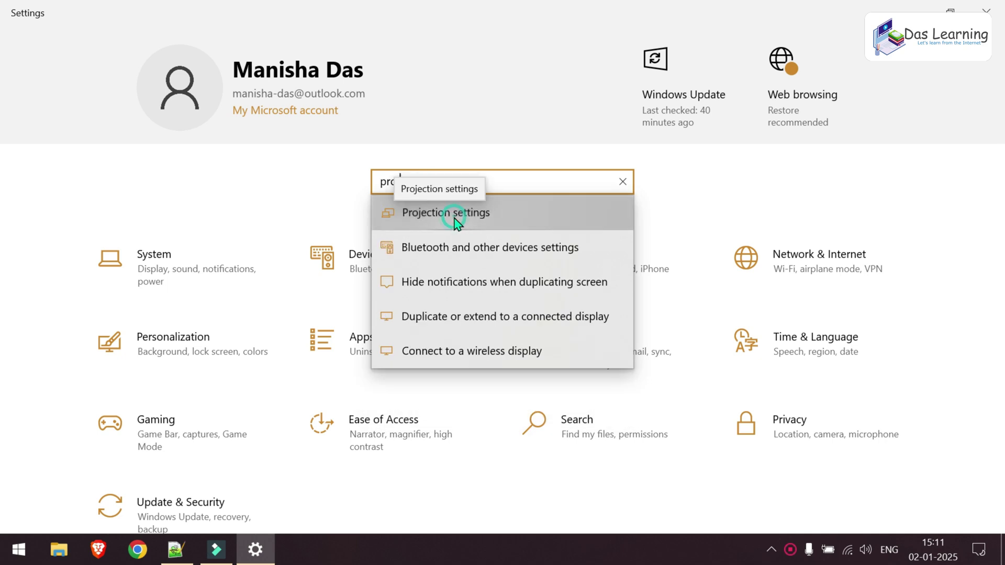
left_click(438, 217)
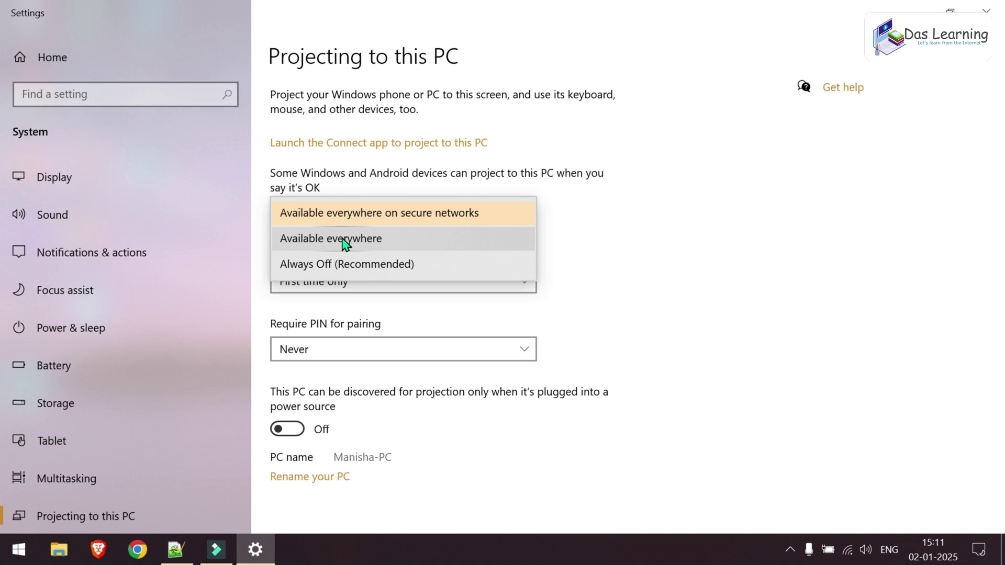
Set projection to Available everywhere on secure networks, First time only, and pairing PIN Never.
left_click(381, 219)
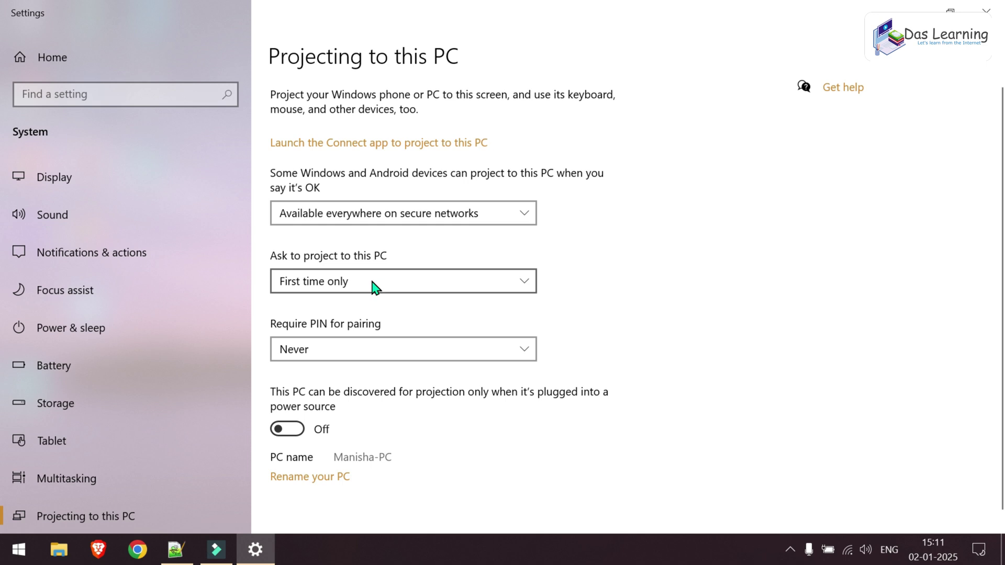
left_click(375, 287)
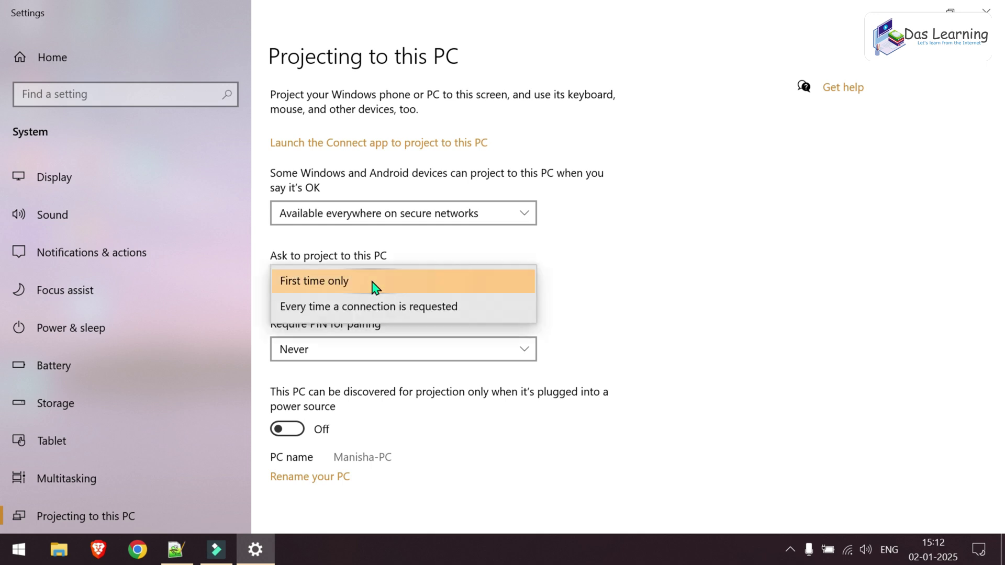
left_click(316, 283)
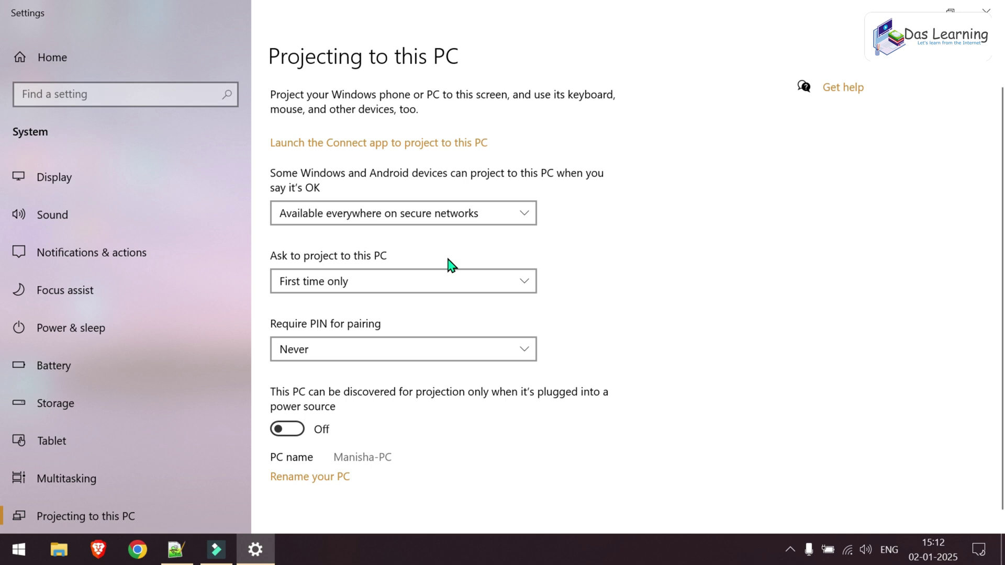
left_click(388, 351)
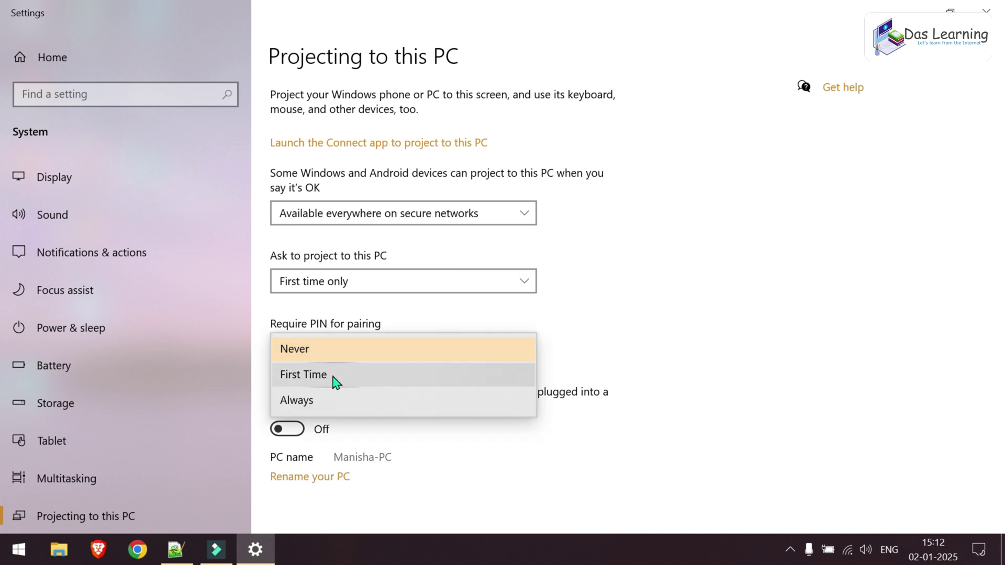
left_click(312, 386)
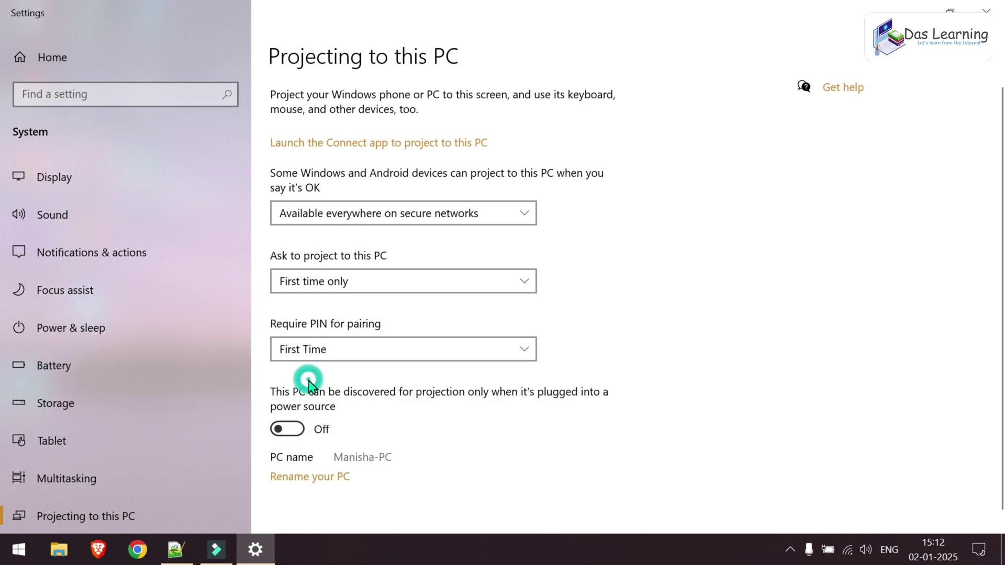
left_click(289, 350)
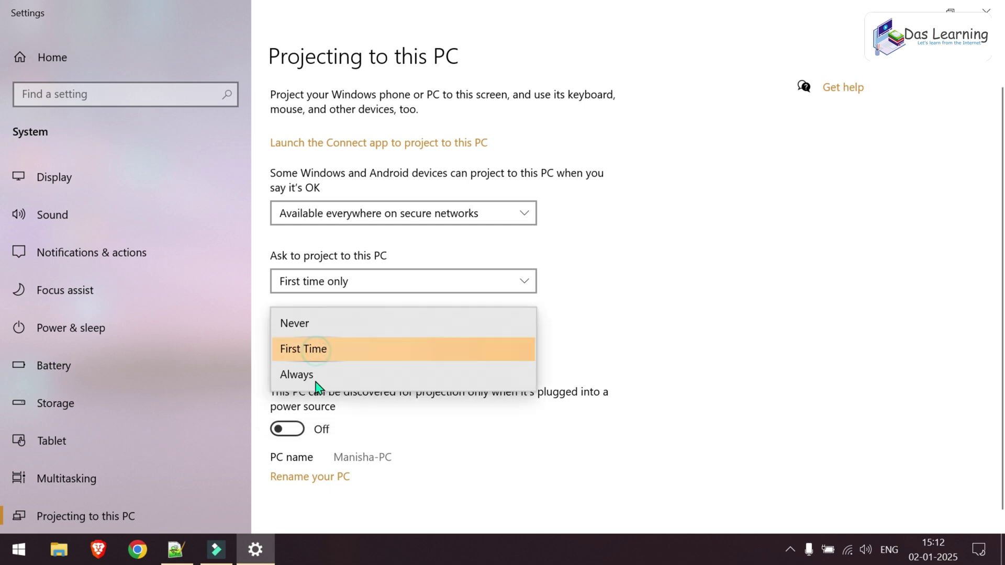
left_click(330, 328)
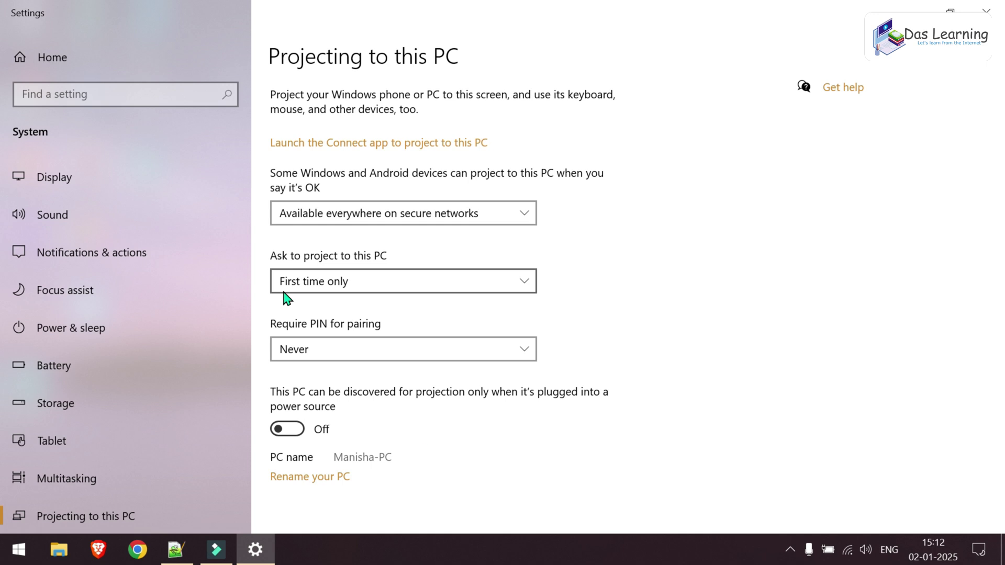
scroll(426, 436, "down", 1)
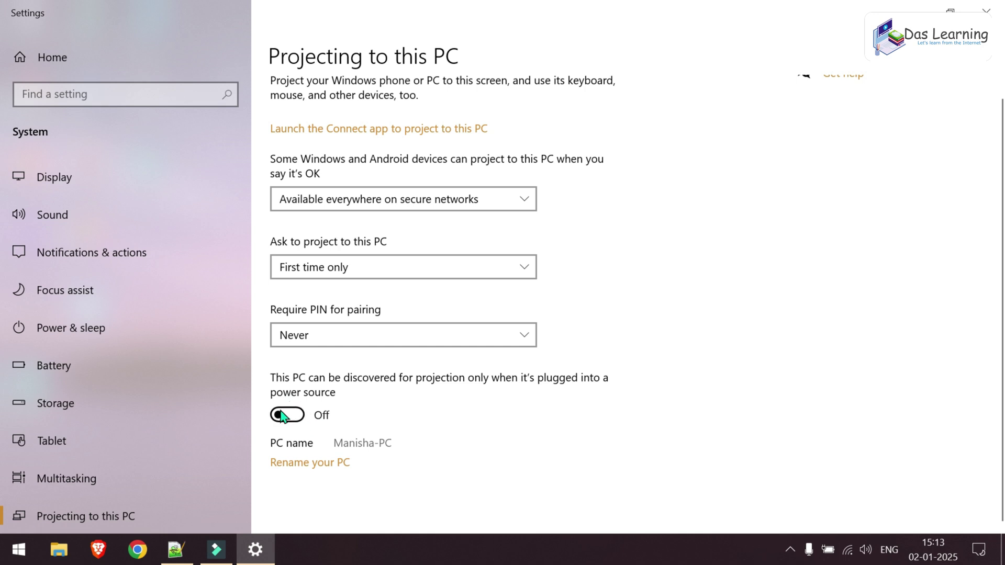
Leave the plugged-in-only discovery switch off and close the Settings window.
left_click(298, 418)
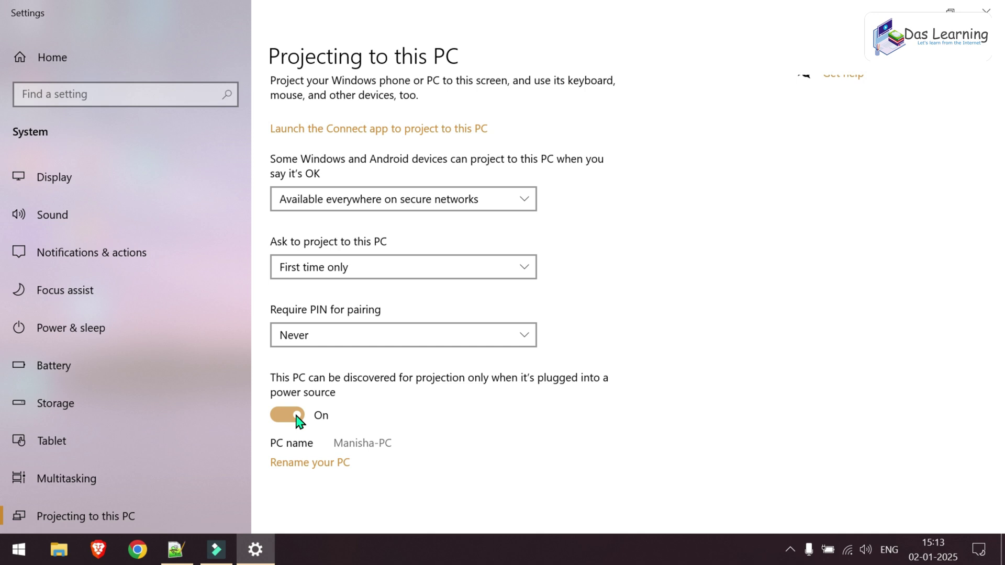
left_click(296, 415)
scroll(378, 407, "up", 1)
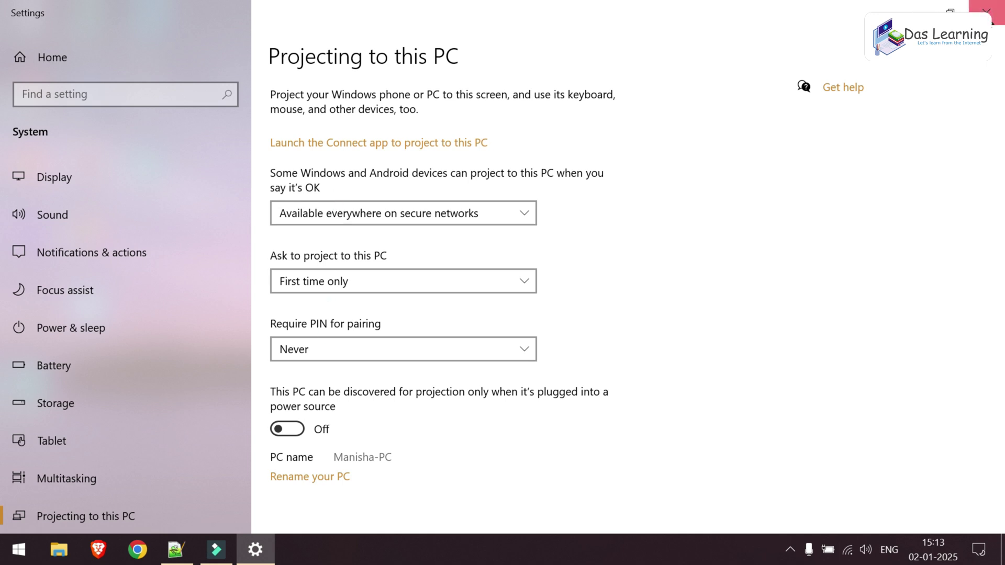
left_click(987, 9)
Search 'conne' from Start, reopen Projecting to this PC, and launch the Connect app.
left_click(21, 555)
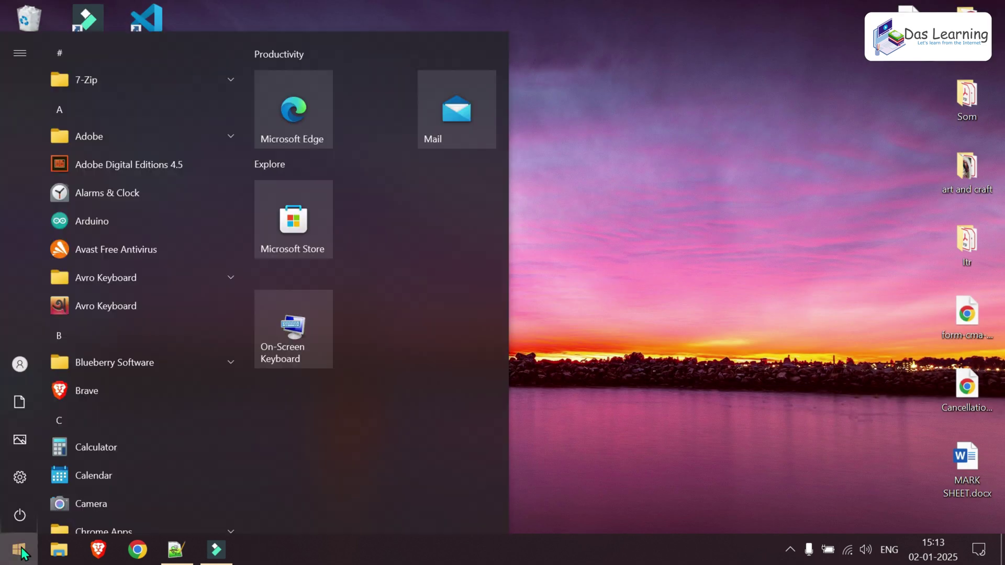
scroll(123, 424, "down", 5)
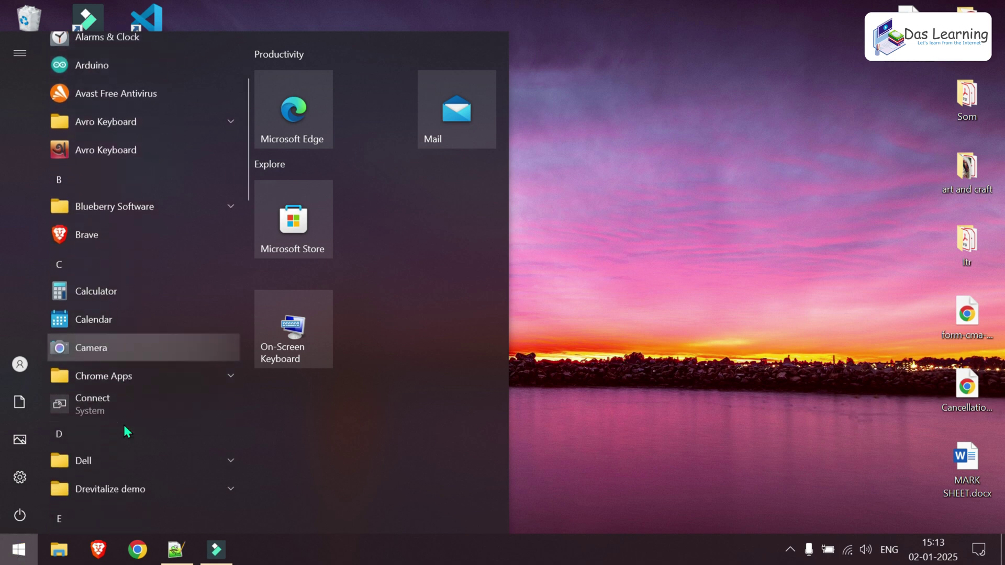
scroll(124, 425, "up", 1)
scroll(124, 424, "up", 4)
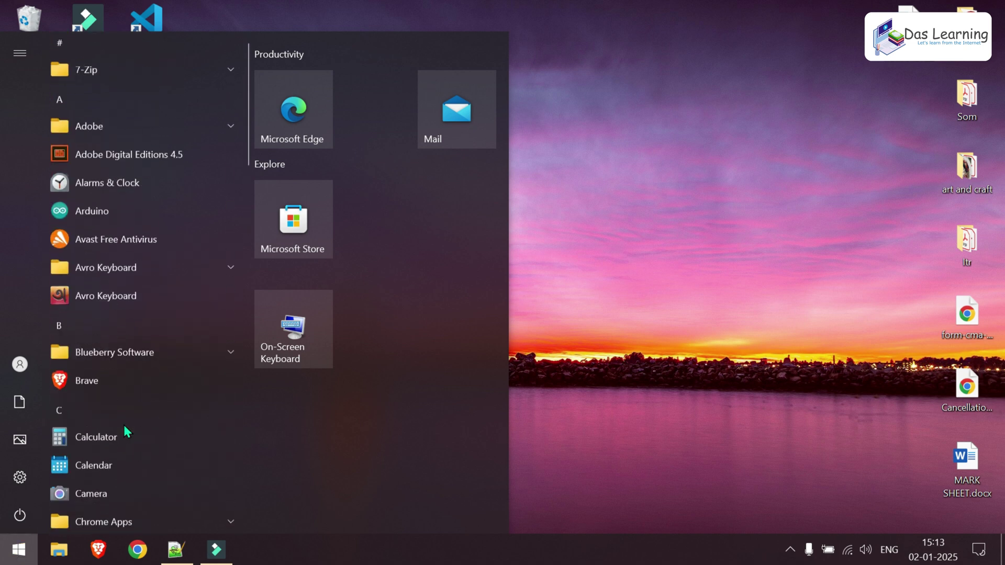
scroll(124, 426, "down", 4)
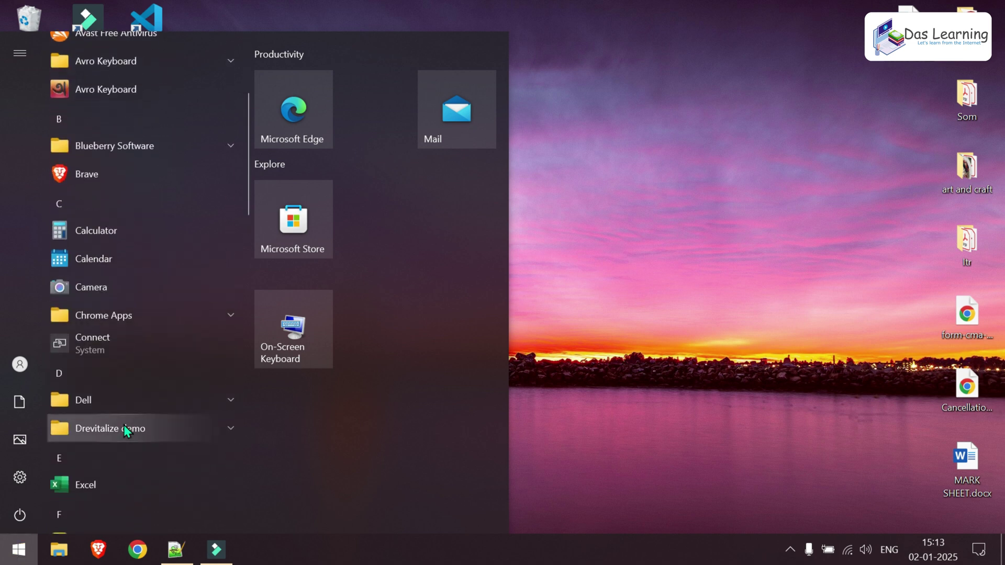
scroll(126, 428, "up", 2)
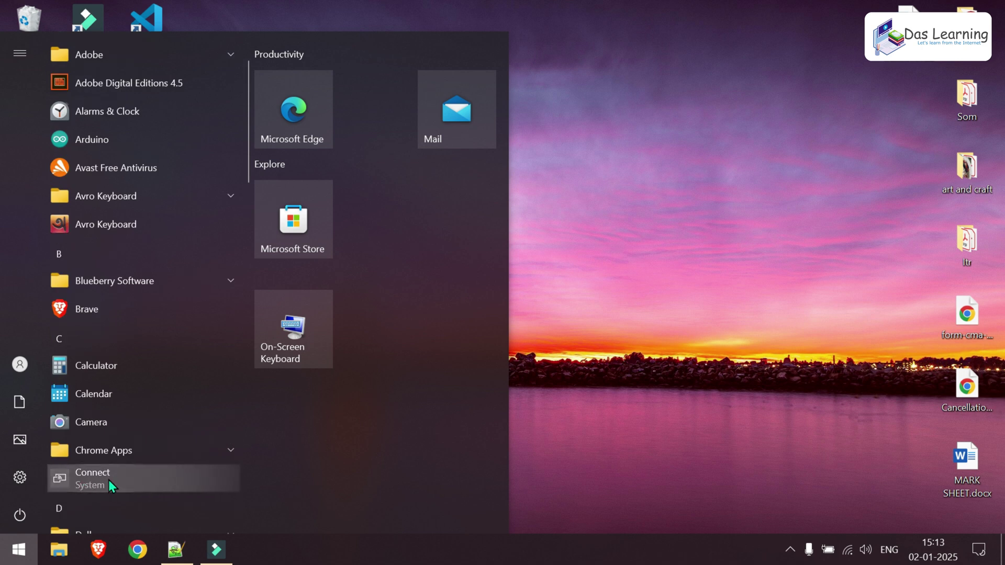
type("conne")
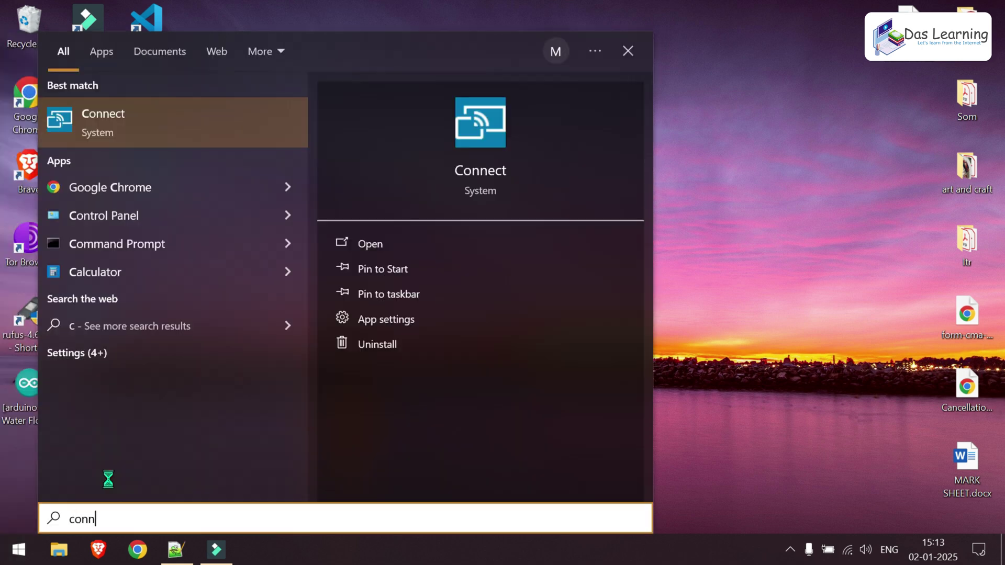
left_click(136, 122)
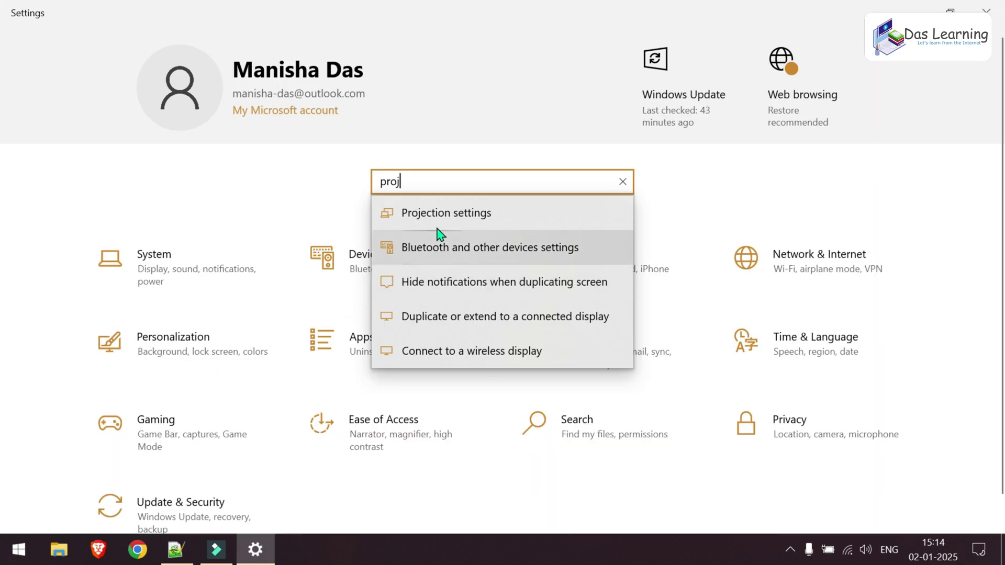
left_click(448, 211)
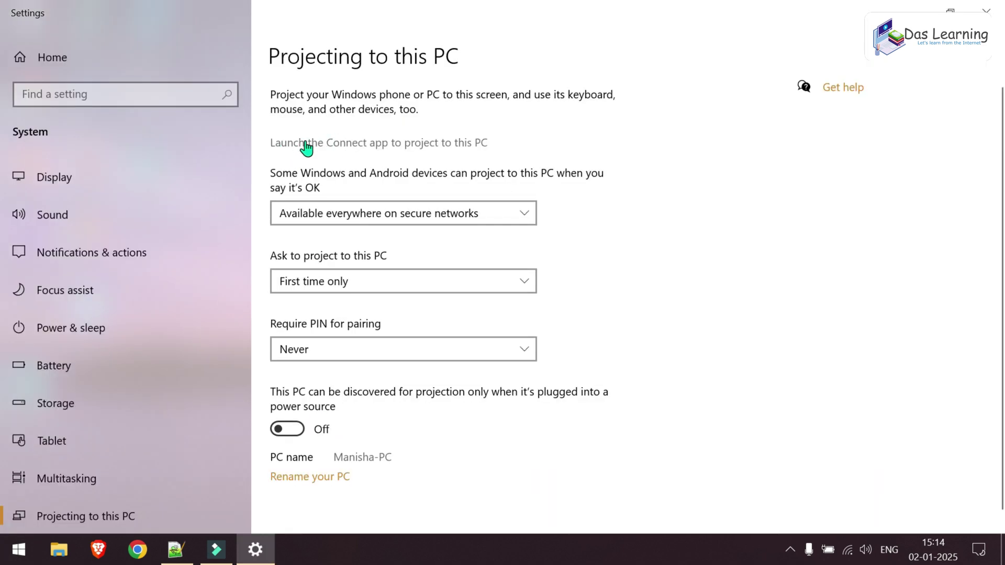
left_click(384, 144)
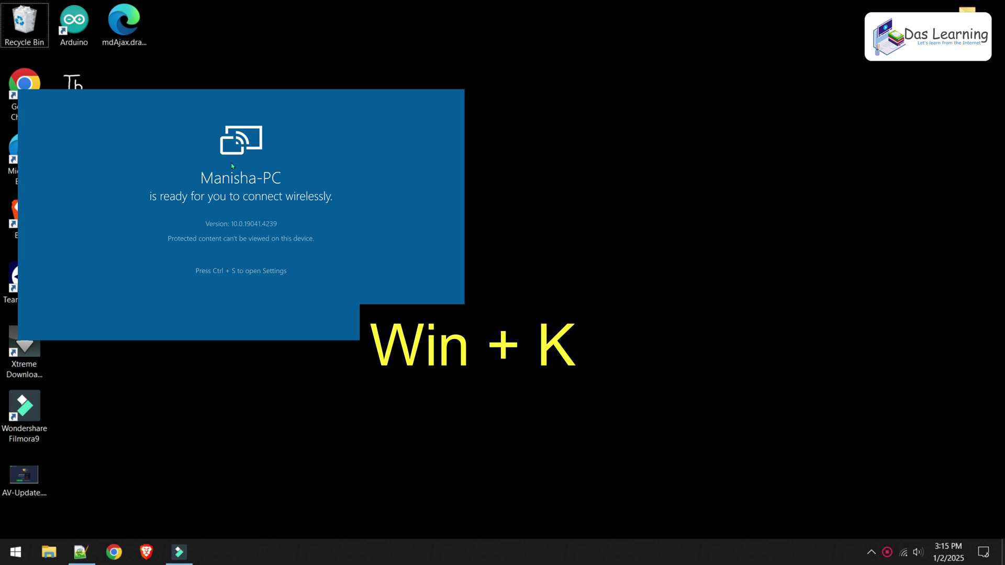
On the main PC, open the Win+K Connect panel and select the spare laptop.
key("super+k")
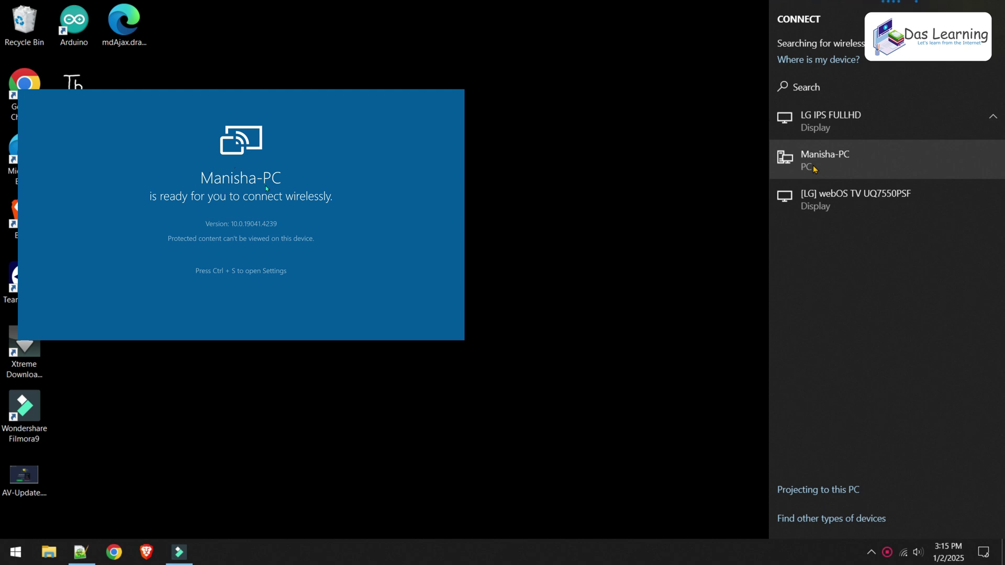
left_click(839, 164)
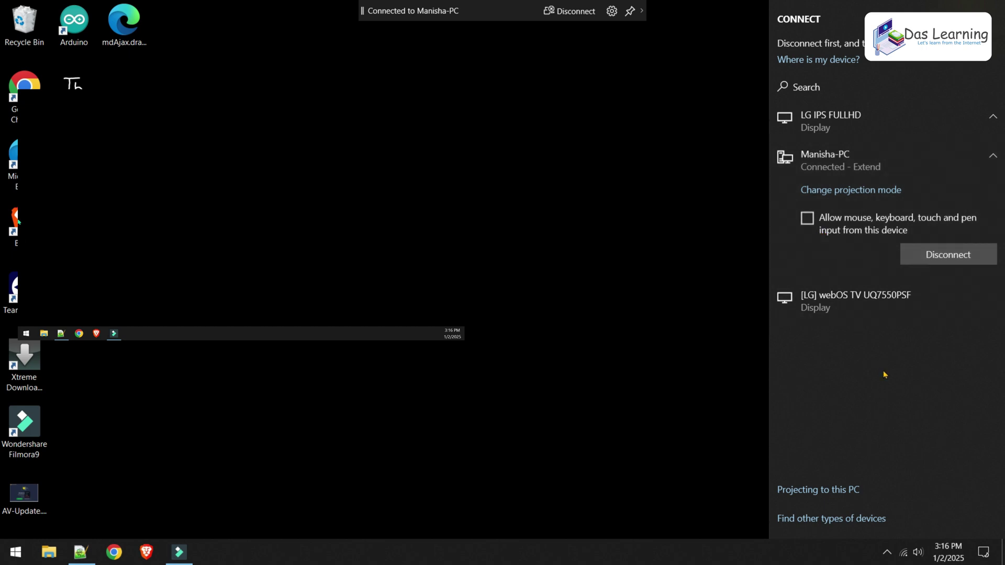
Close the connection options and dismiss the Allow input notification.
left_click(668, 336)
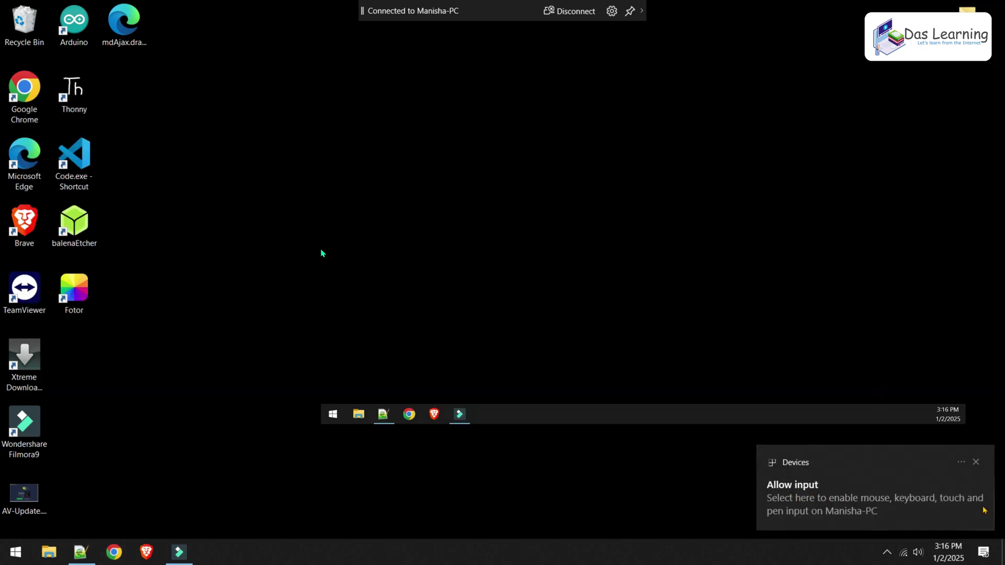
left_click(976, 463)
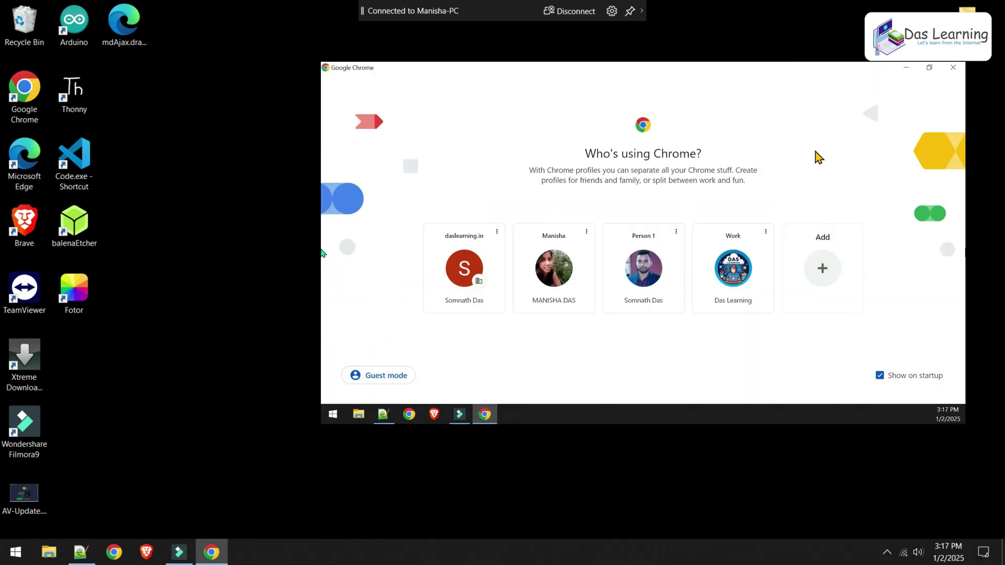
Launch VS Code from its shortcut and open Chrome as Person 1 on Google's home page.
left_click(80, 171)
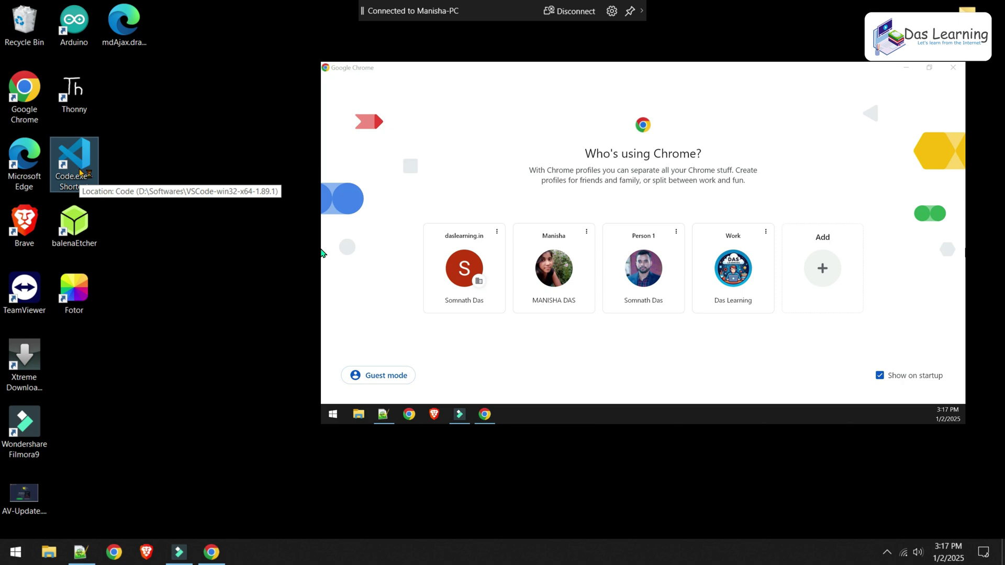
double_click(81, 171)
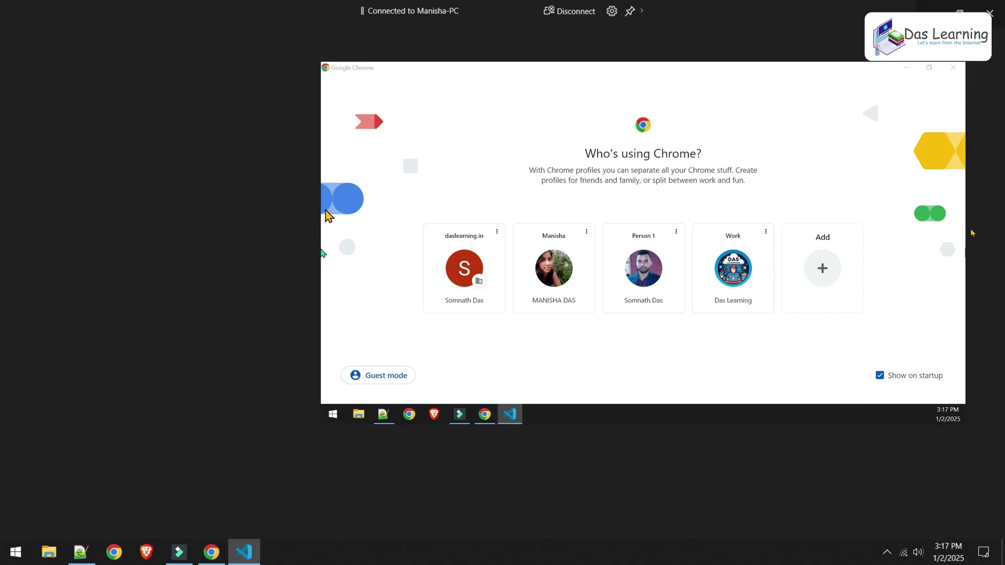
left_click(631, 252)
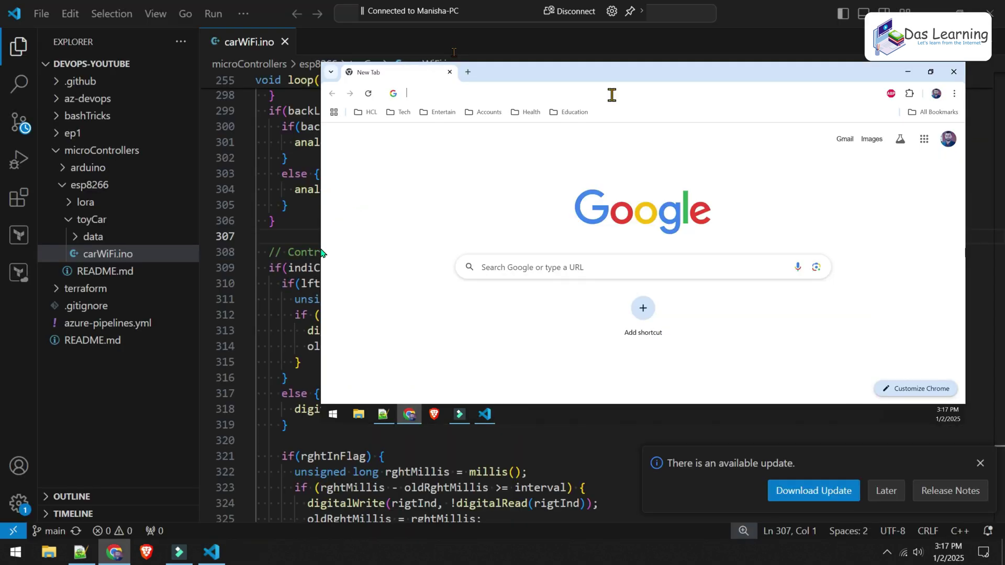
type("jio")
key("Return")
left_click(395, 98)
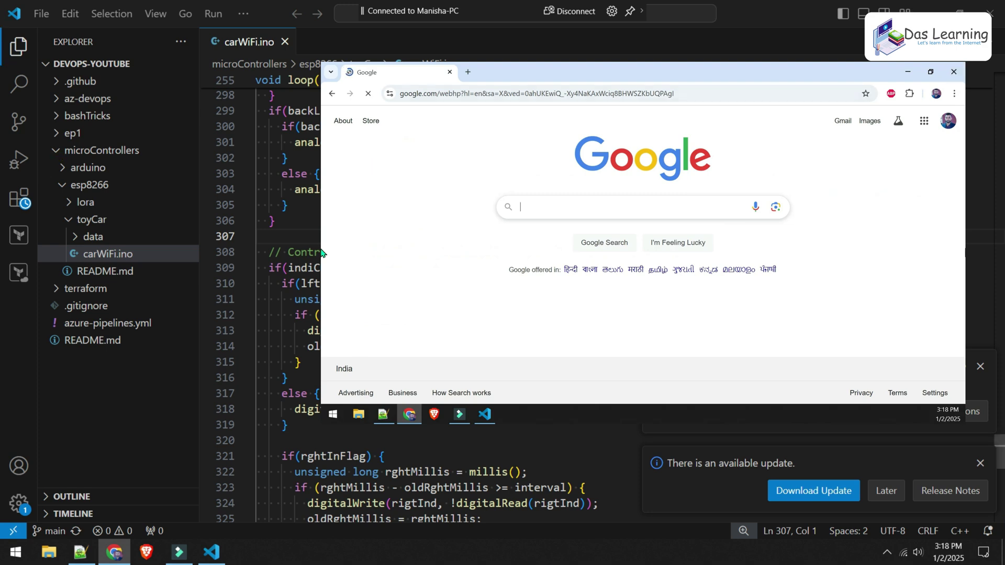
Switch focus to VS Code, drag on screen, and bring up the Win+P Project panel.
key("alt+Tab")
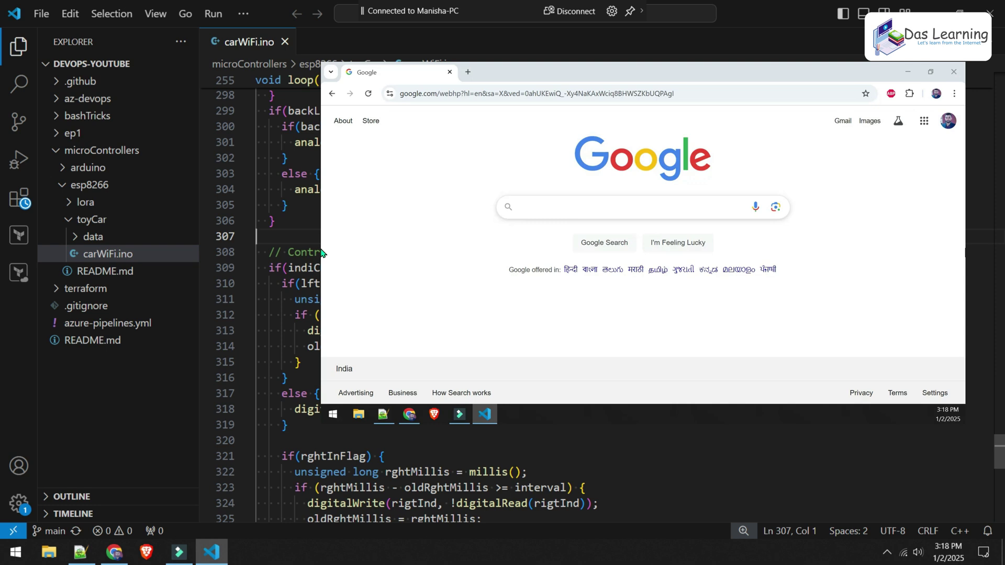
left_click_drag(322, 253, 59, 282)
key("super+p")
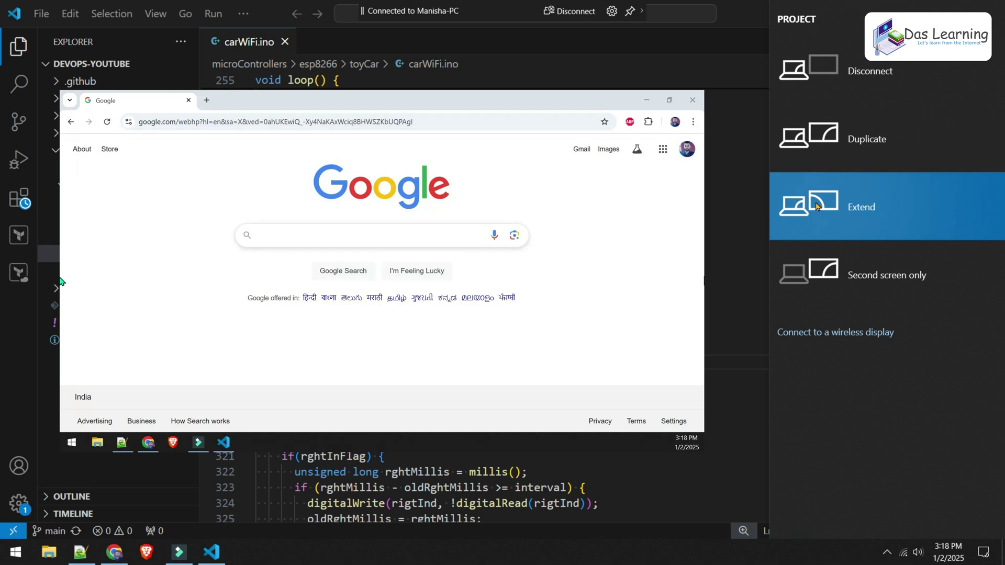
Try Duplicate, return to Extend, move Chrome onto the laptop display, then disconnect.
left_click(847, 135)
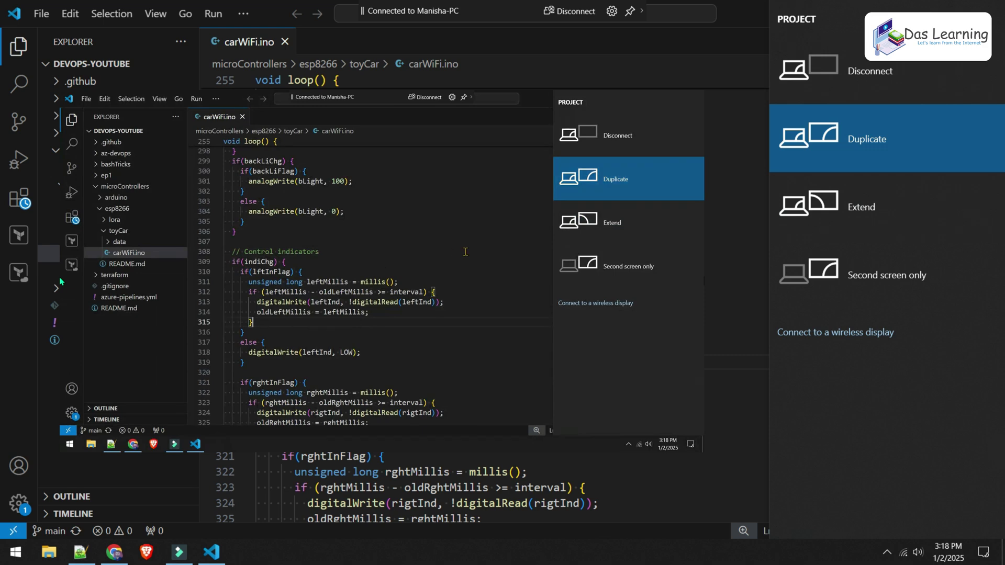
left_click(828, 222)
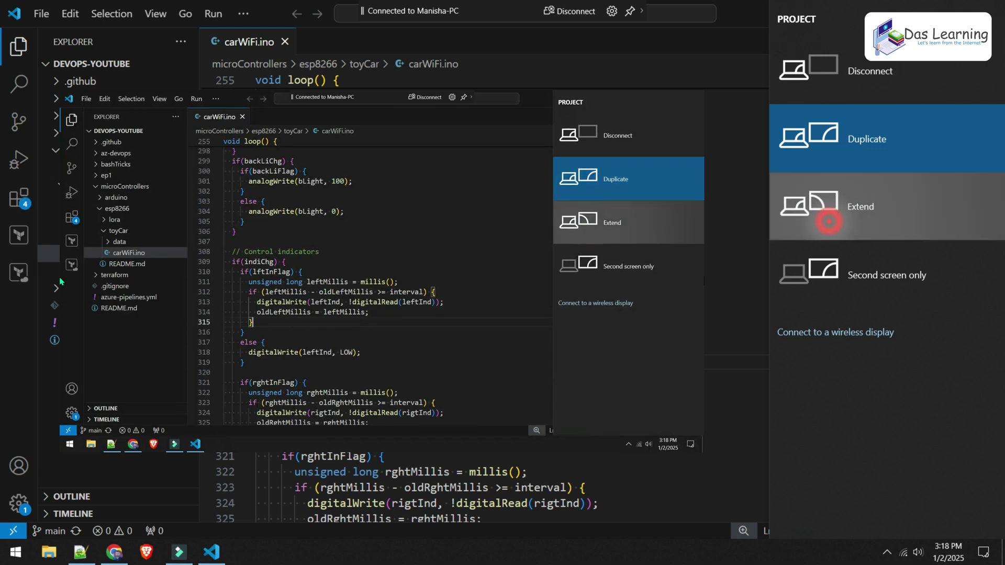
left_click(111, 560)
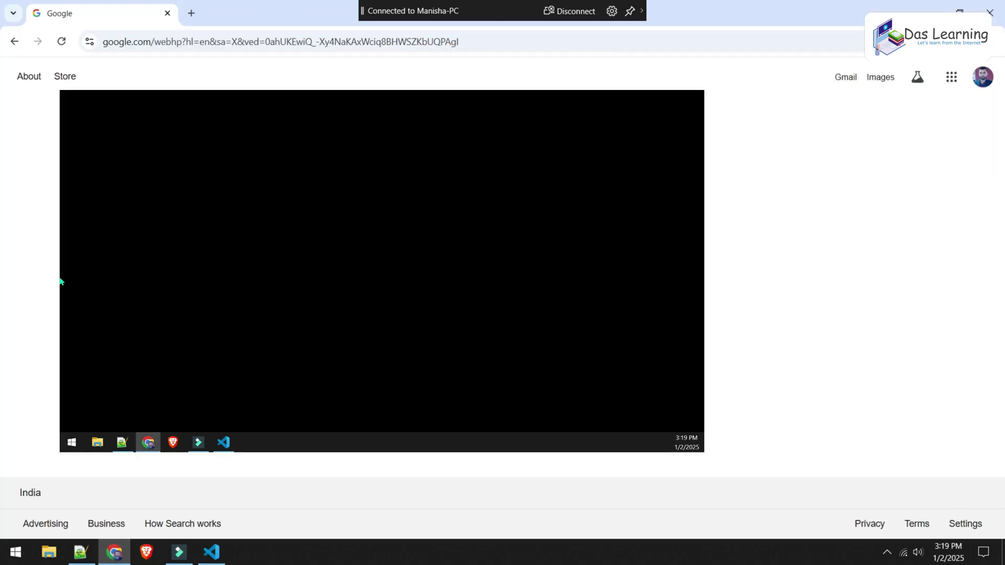
left_click_drag(276, 16, 344, 93)
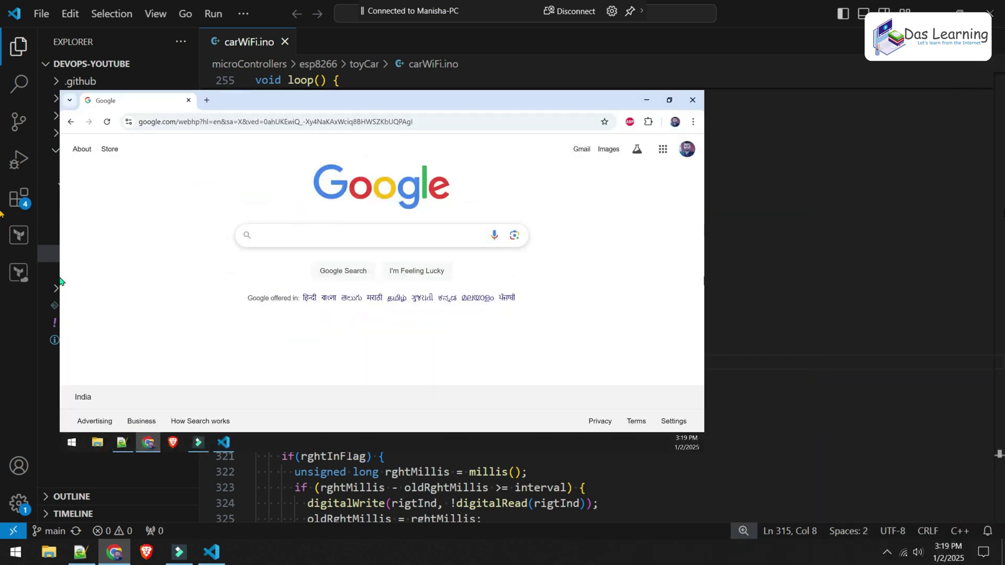
key("super+p")
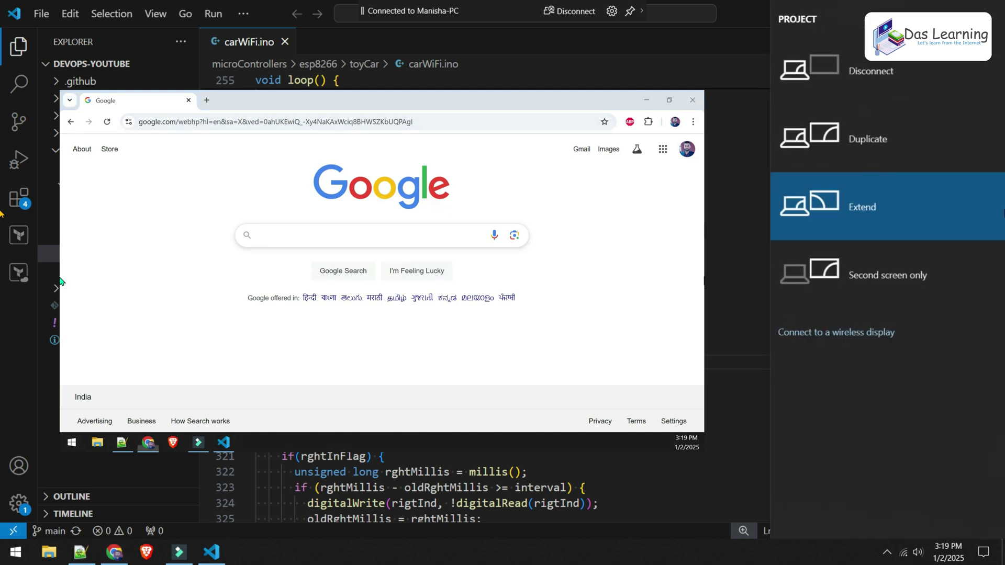
left_click(859, 82)
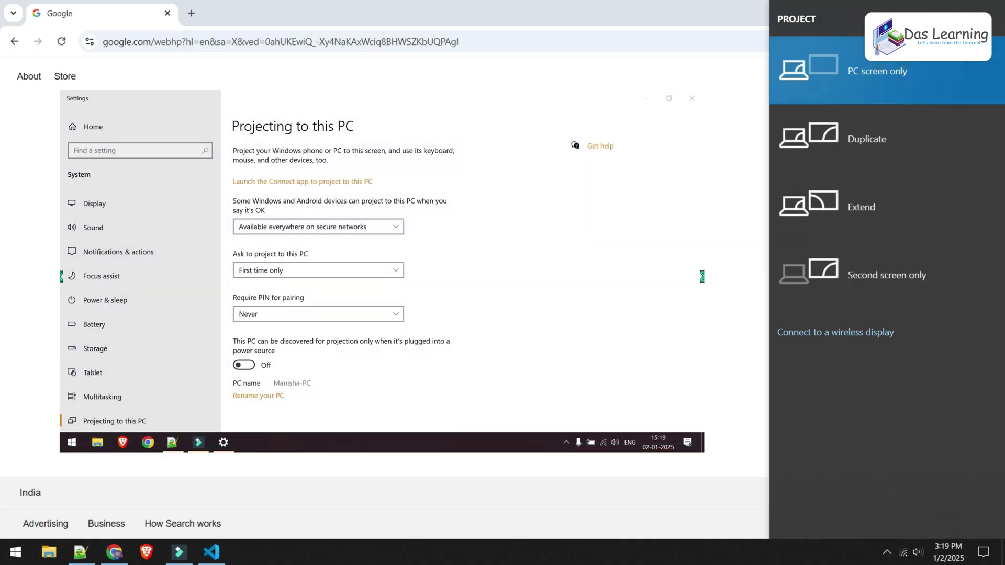
Close the Project panel with Esc, leaving the wireless display disconnected.
key("Escape")
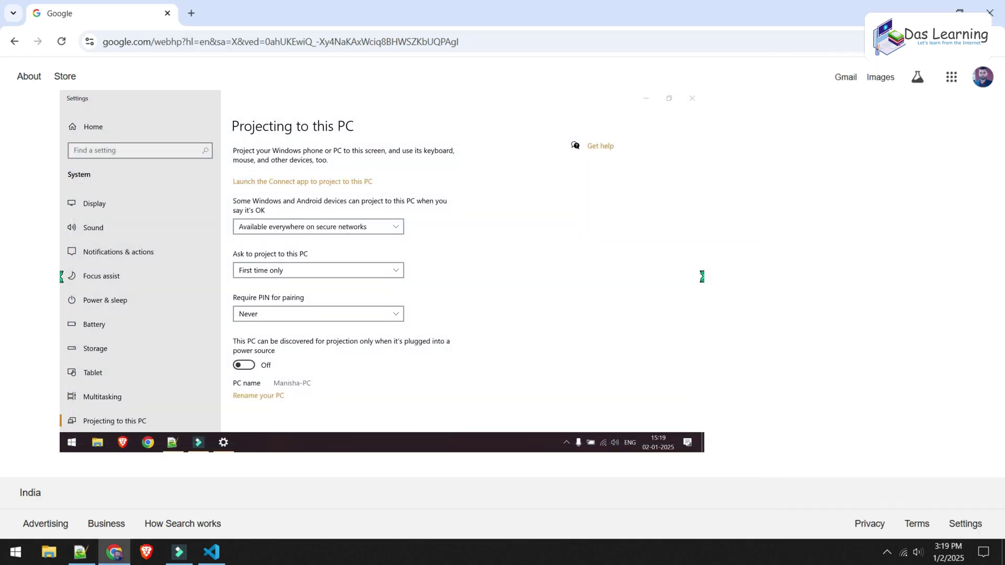